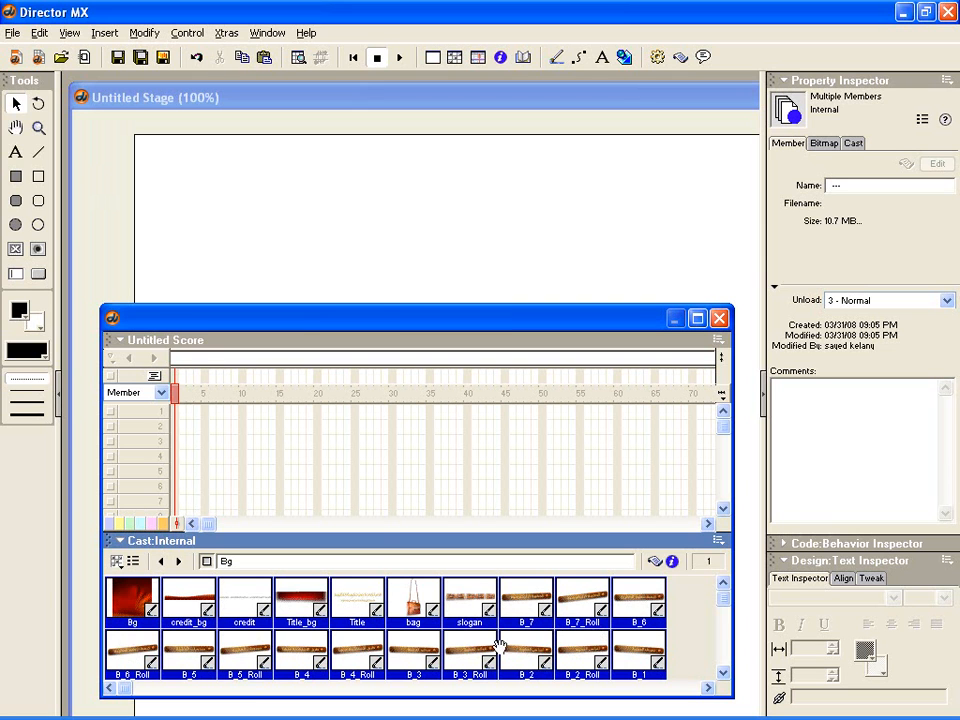
- Place all selected cast members in the Score from channel 1, frame 1, and delete the resulting sprites
{"action": "left_click_drag", "start_coordinate": [173, 322], "coordinate": [204, 348]}
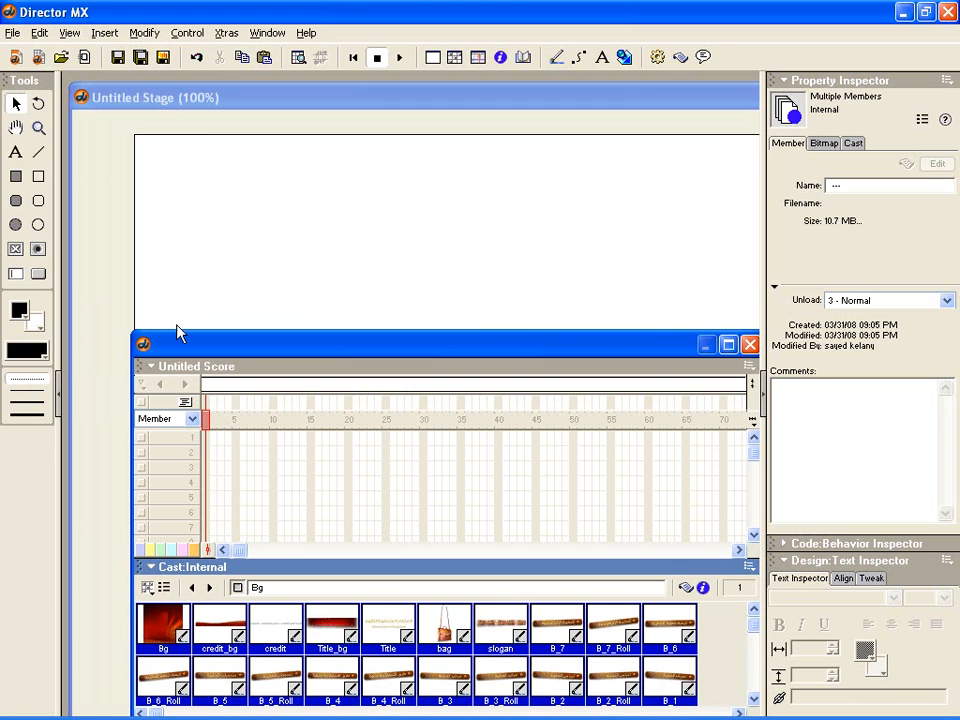
{"action": "left_click_drag", "start_coordinate": [182, 356], "coordinate": [202, 347]}
{"action": "left_click_drag", "start_coordinate": [193, 602], "coordinate": [226, 440]}
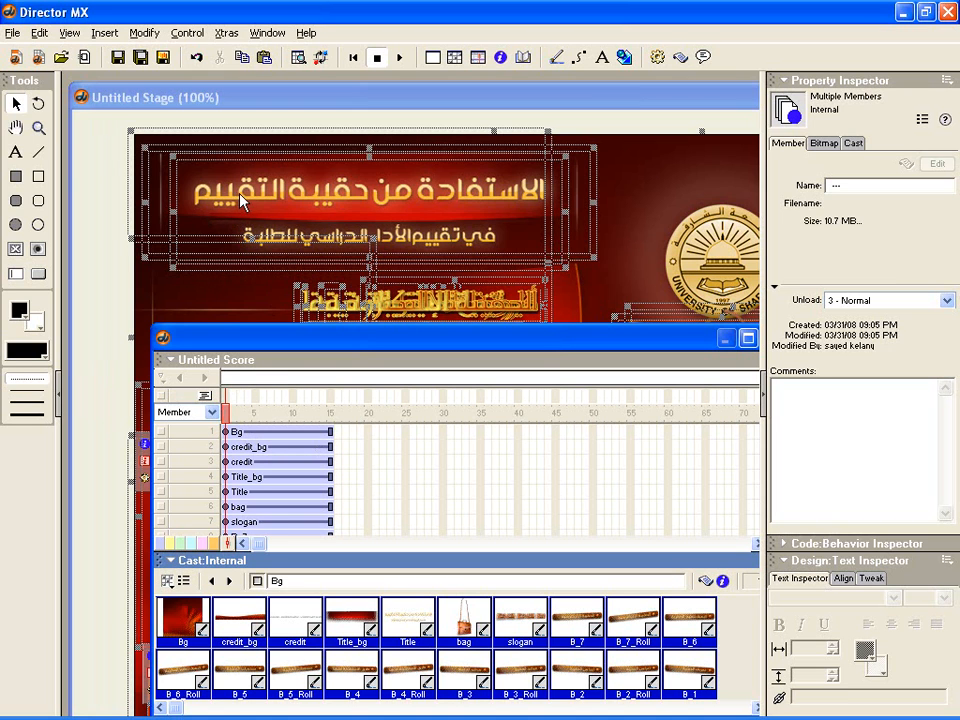
{"action": "key", "text": "Delete"}
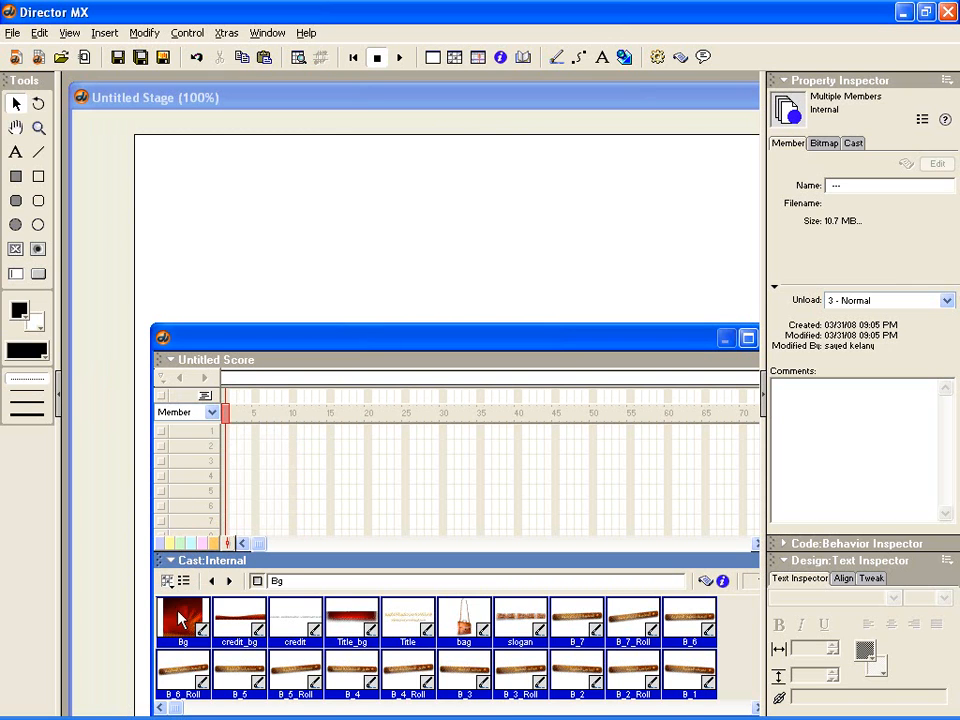
- Place the full cast selection in the Score again, view it on the Stage, and clear the sprites
{"action": "left_click_drag", "start_coordinate": [181, 623], "coordinate": [223, 436]}
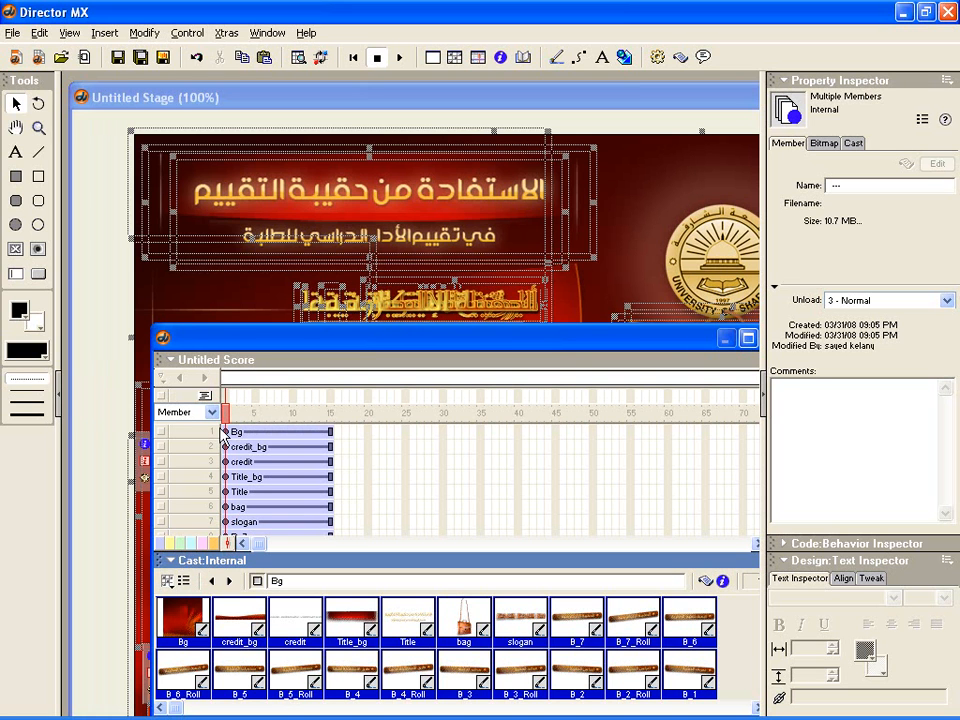
{"action": "left_click", "coordinate": [272, 97]}
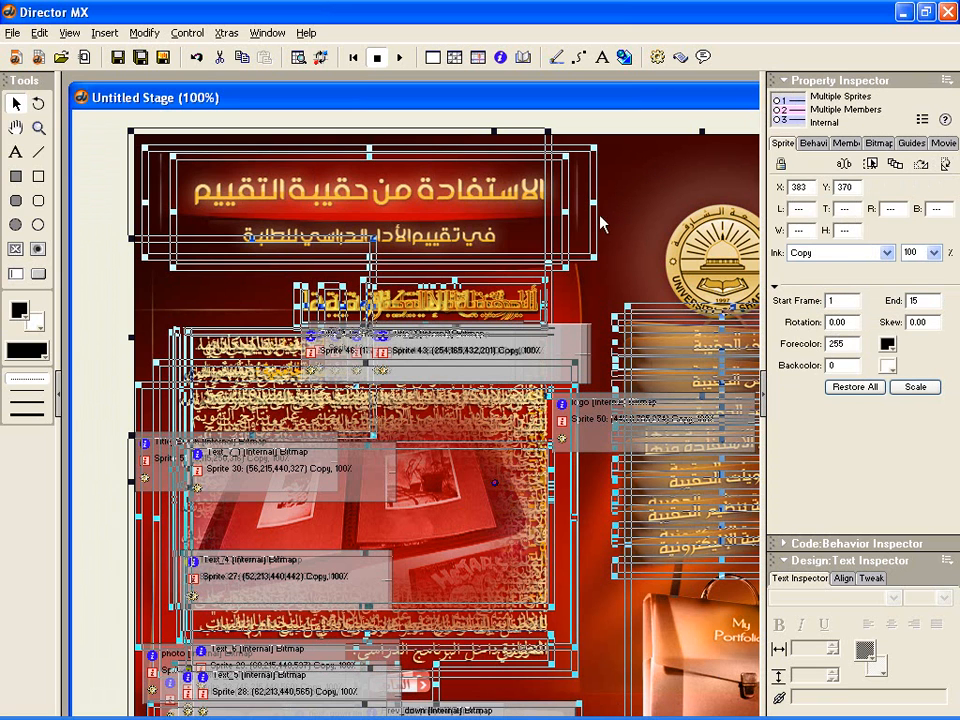
{"action": "key", "text": "Delete"}
{"action": "key", "text": "ctrl+3"}
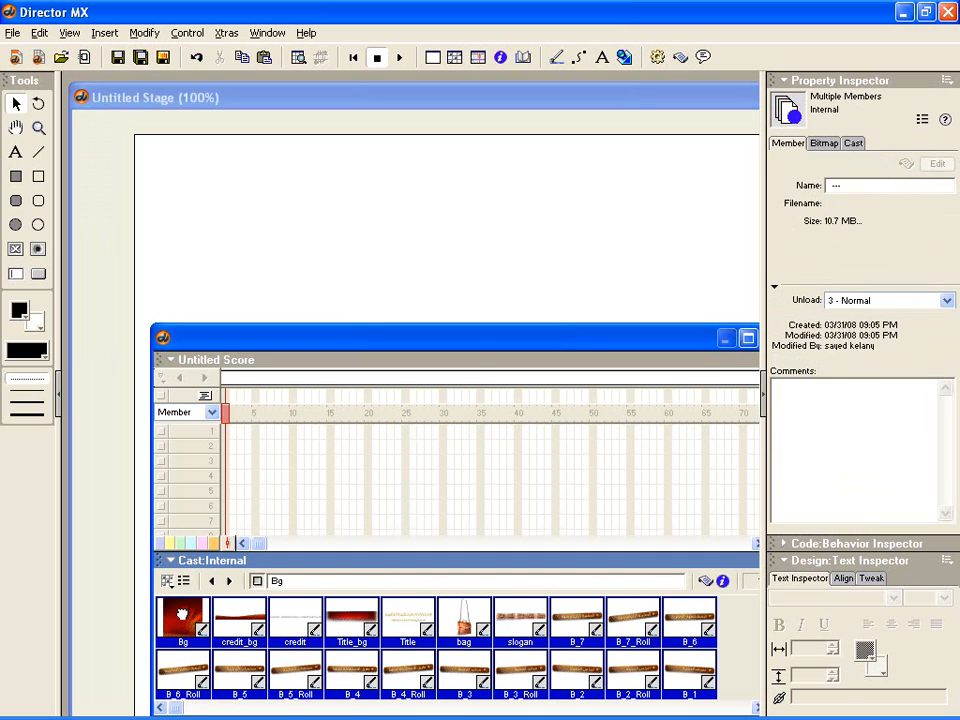
- Place all selected cast members directly on the Stage and delete the resulting sprites
{"action": "left_click_drag", "start_coordinate": [182, 614], "coordinate": [476, 253]}
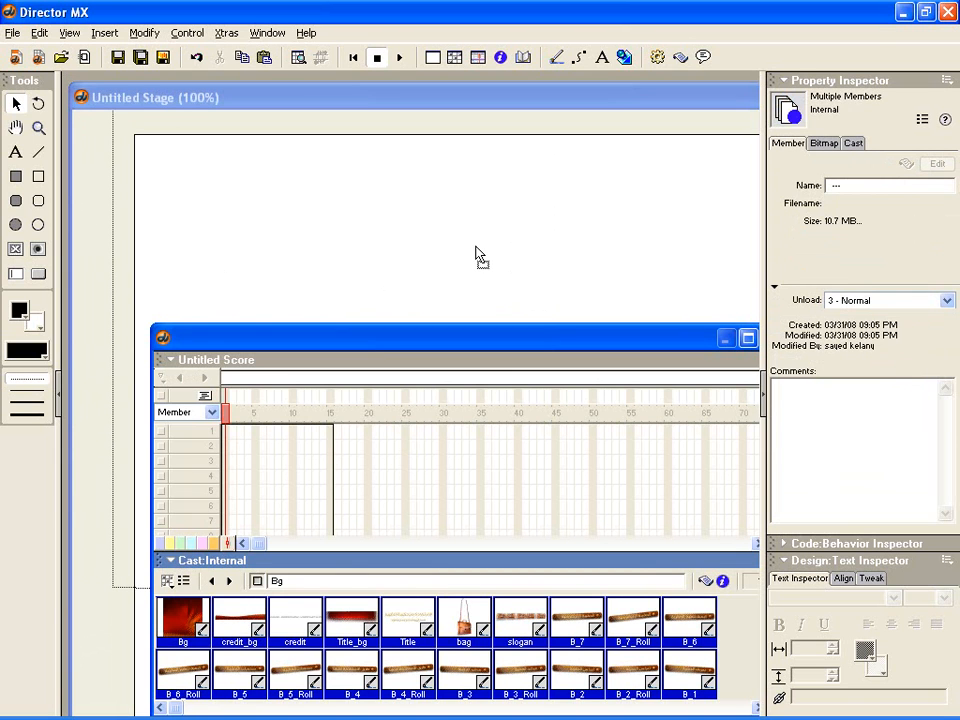
{"action": "left_click_drag", "start_coordinate": [476, 253], "coordinate": [476, 250]}
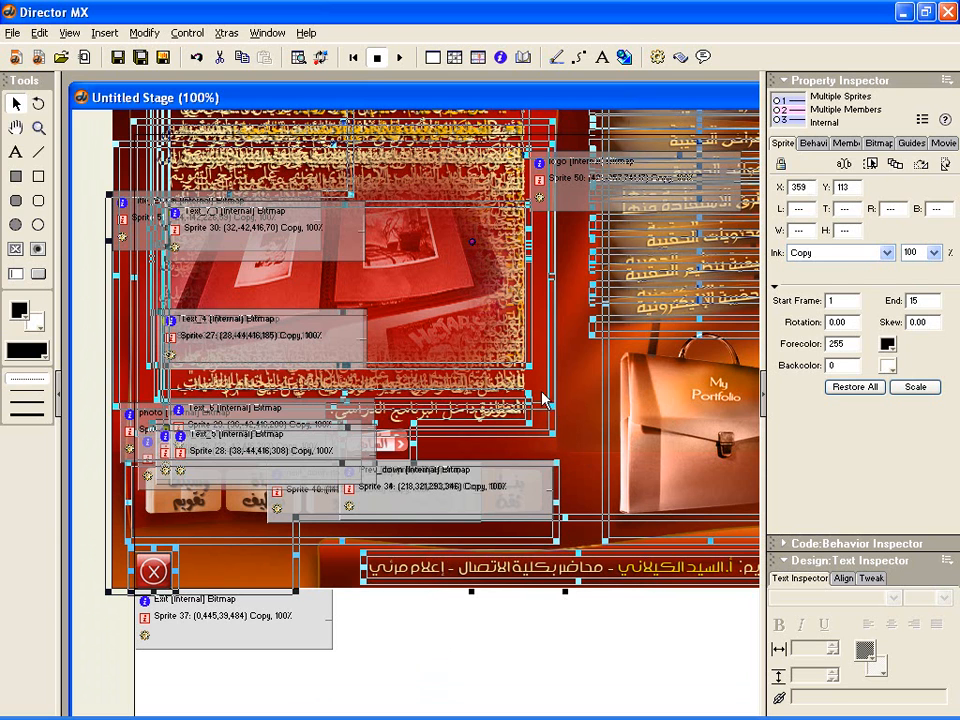
{"action": "key", "text": "Delete"}
{"action": "key", "text": "ctrl+3"}
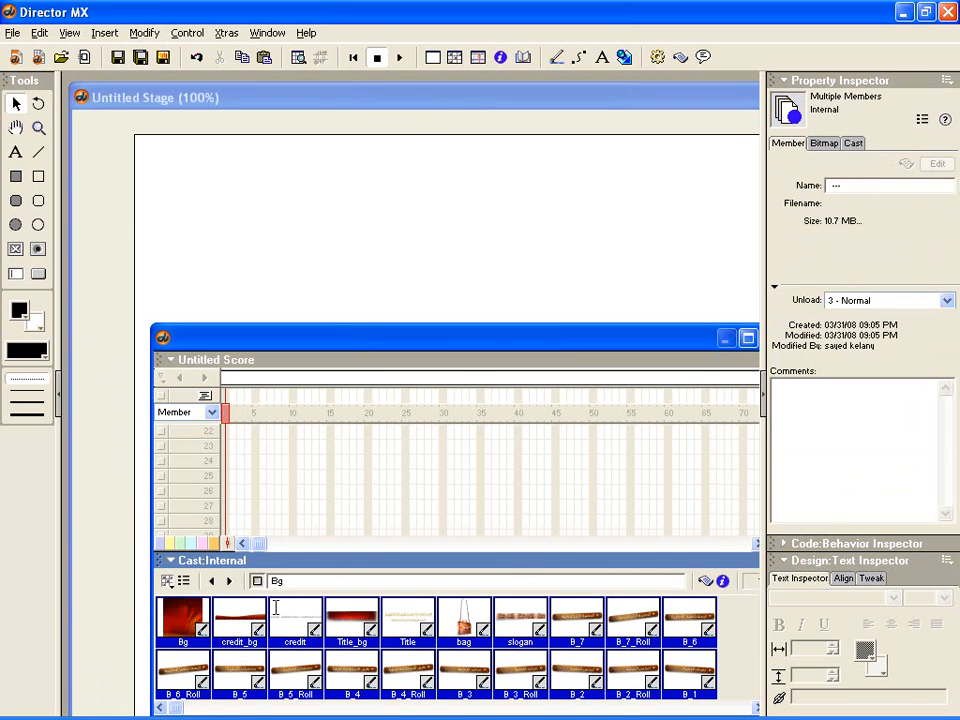
- Insert all selected cast members at frame 1 of Score channel 1, inspect them on the Stage, and remove every sprite
{"action": "left_click_drag", "start_coordinate": [236, 344], "coordinate": [216, 328]}
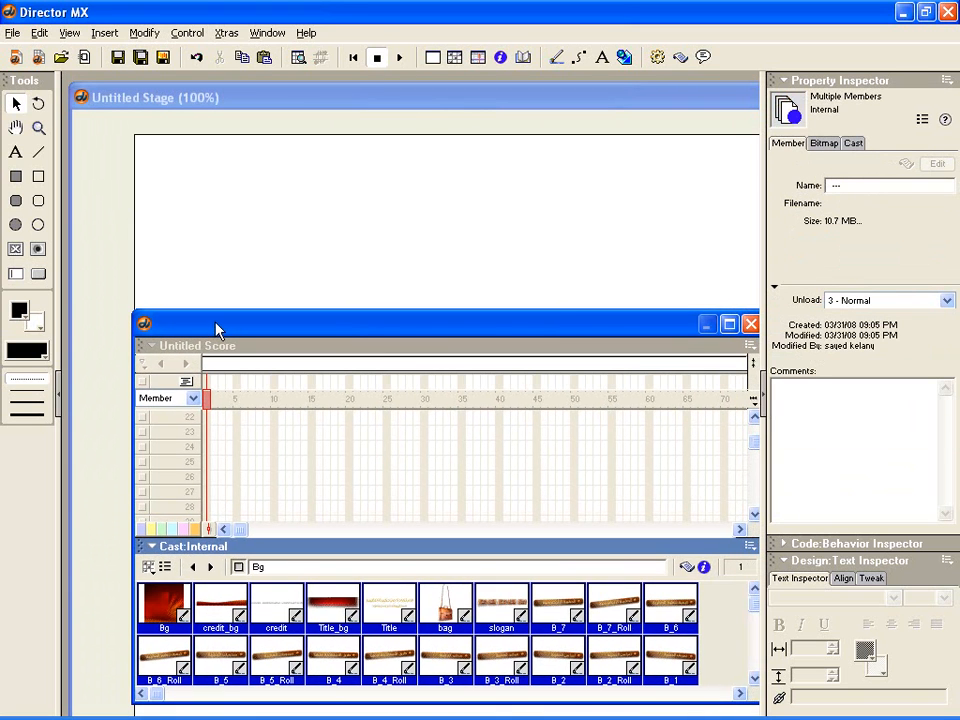
{"action": "left_click_drag", "start_coordinate": [165, 600], "coordinate": [213, 419]}
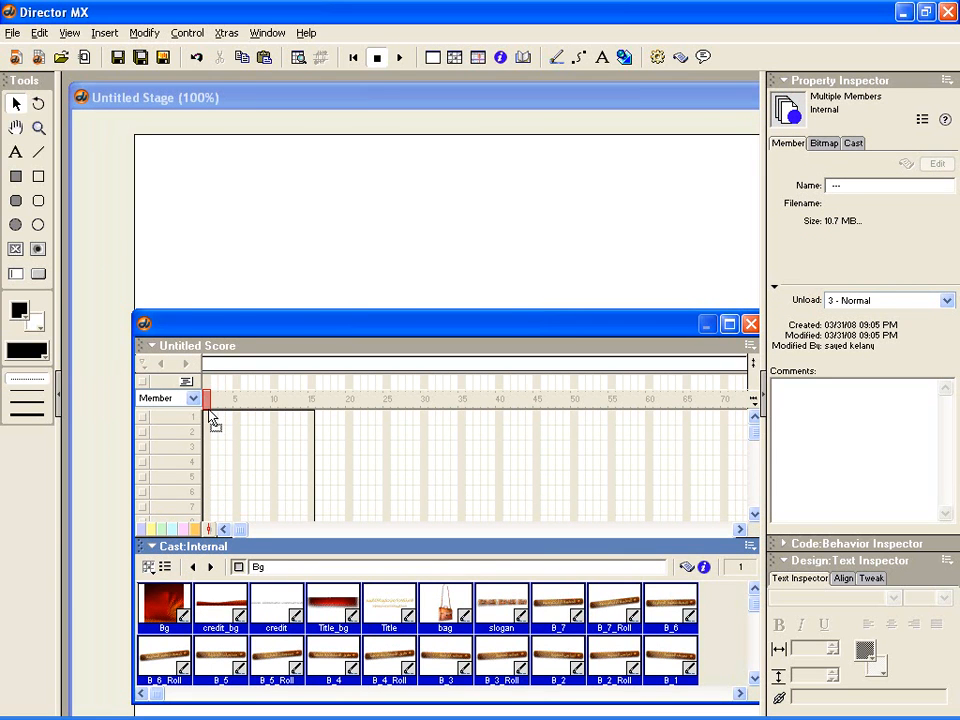
{"action": "left_click_drag", "start_coordinate": [210, 413], "coordinate": [210, 415]}
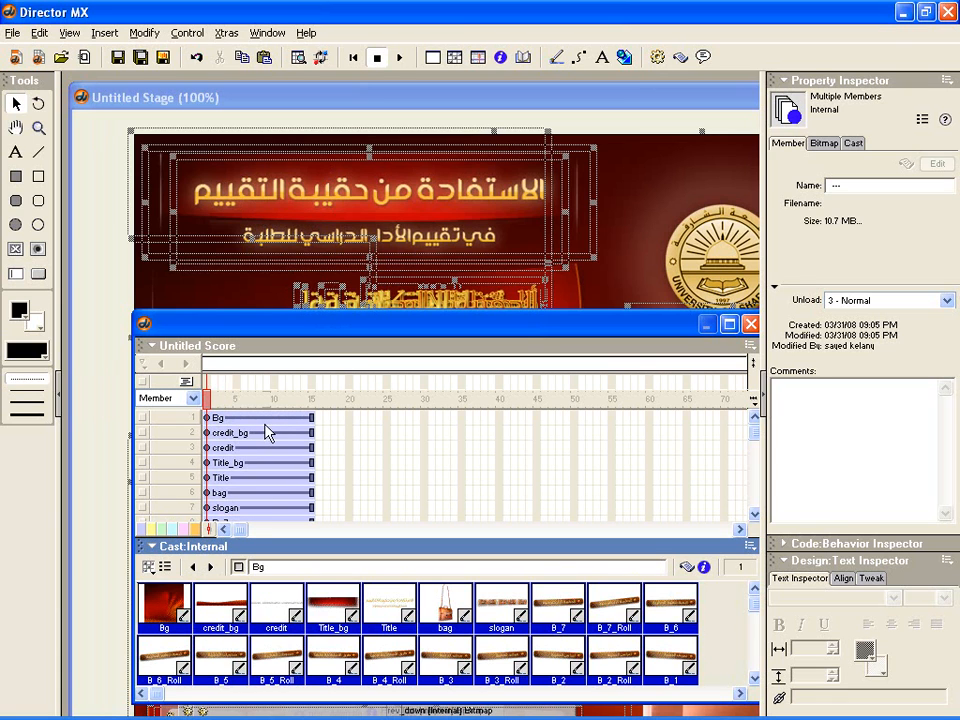
{"action": "left_click", "coordinate": [279, 103]}
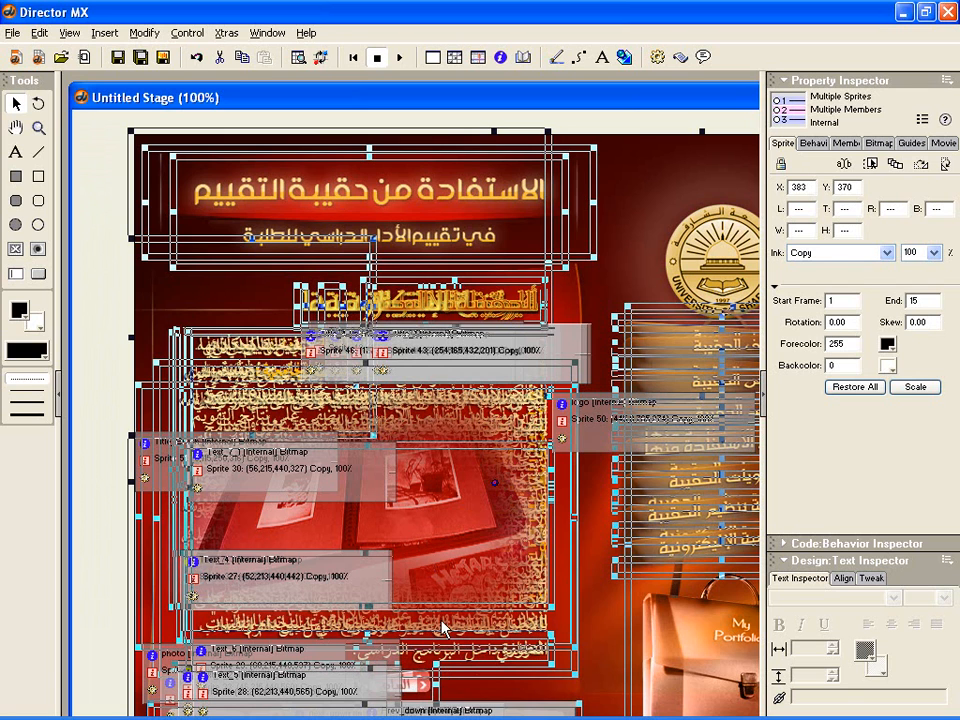
{"action": "key", "text": "Delete"}
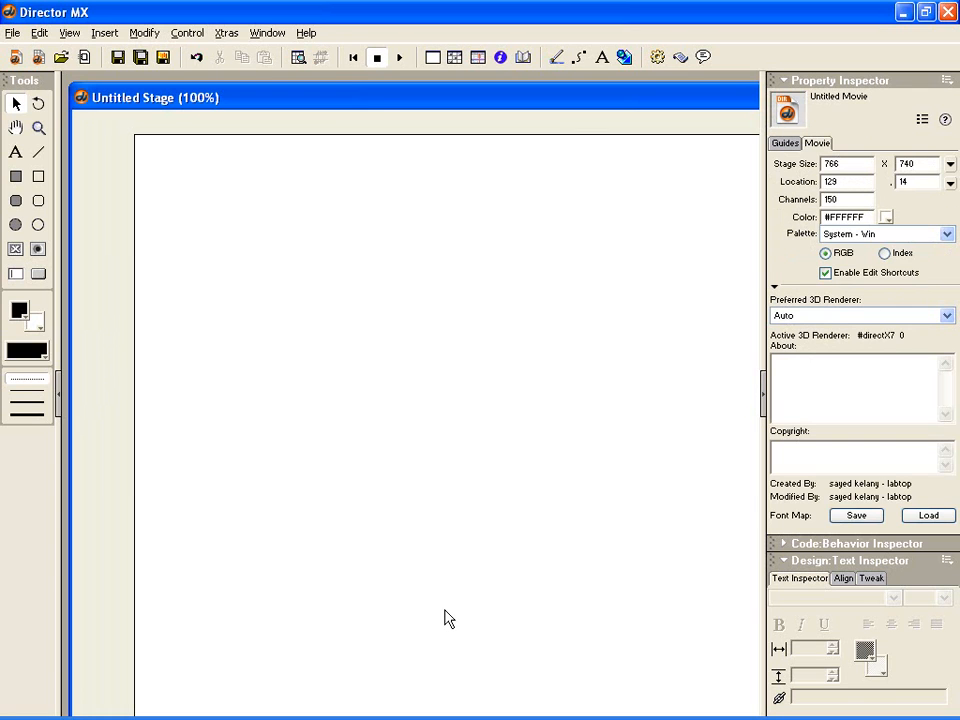
{"action": "key", "text": "ctrl+3"}
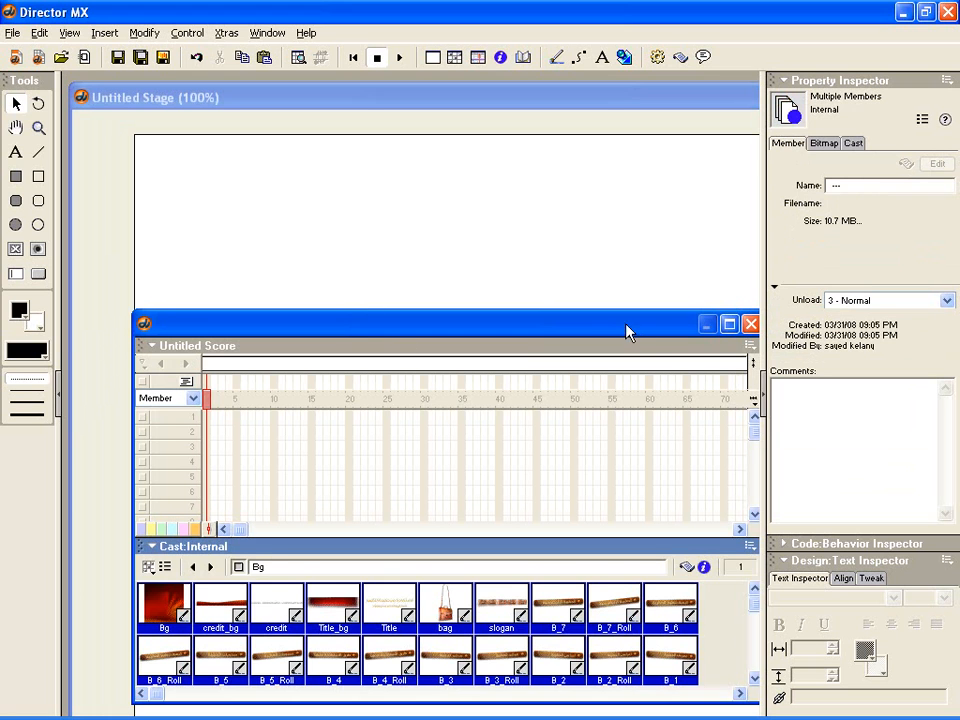
- Remove the text members Text_1 through Text_7_1 from the cast selection, keeping the other members selected
{"action": "left_click_drag", "start_coordinate": [628, 332], "coordinate": [600, 313]}
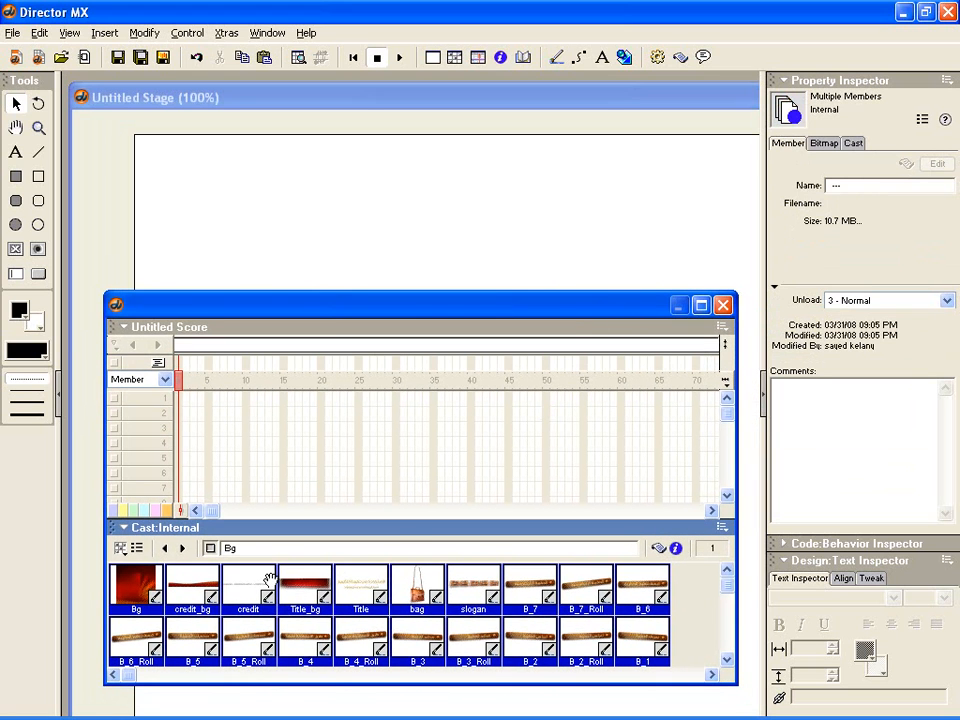
{"action": "scroll", "coordinate": [270, 580], "scroll_direction": "down", "scroll_amount": 1}
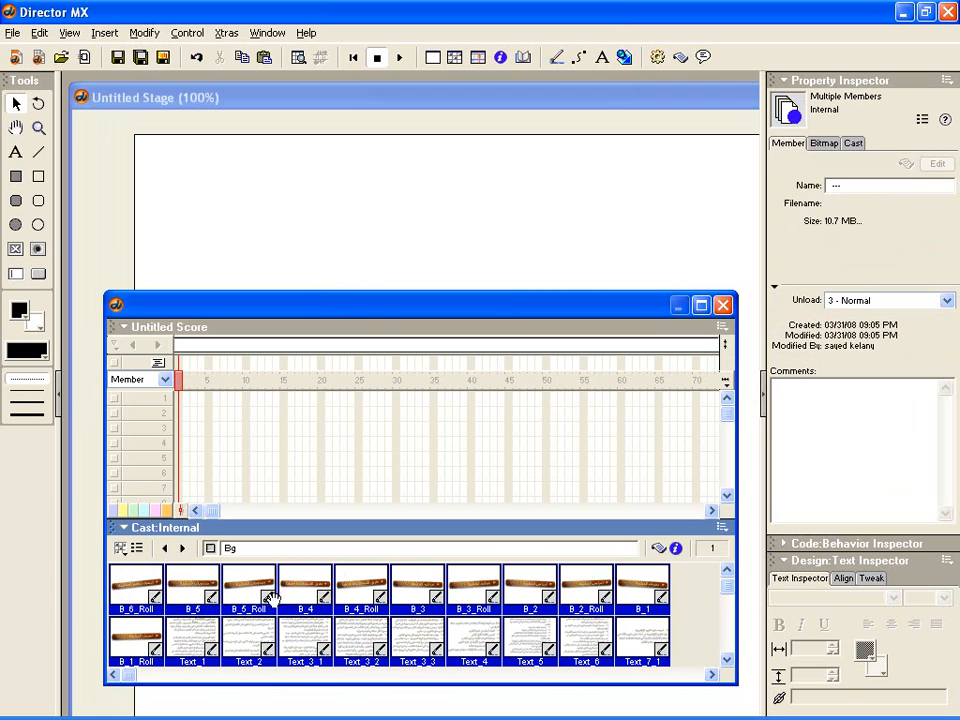
{"action": "scroll", "coordinate": [290, 608], "scroll_direction": "up", "scroll_amount": 1}
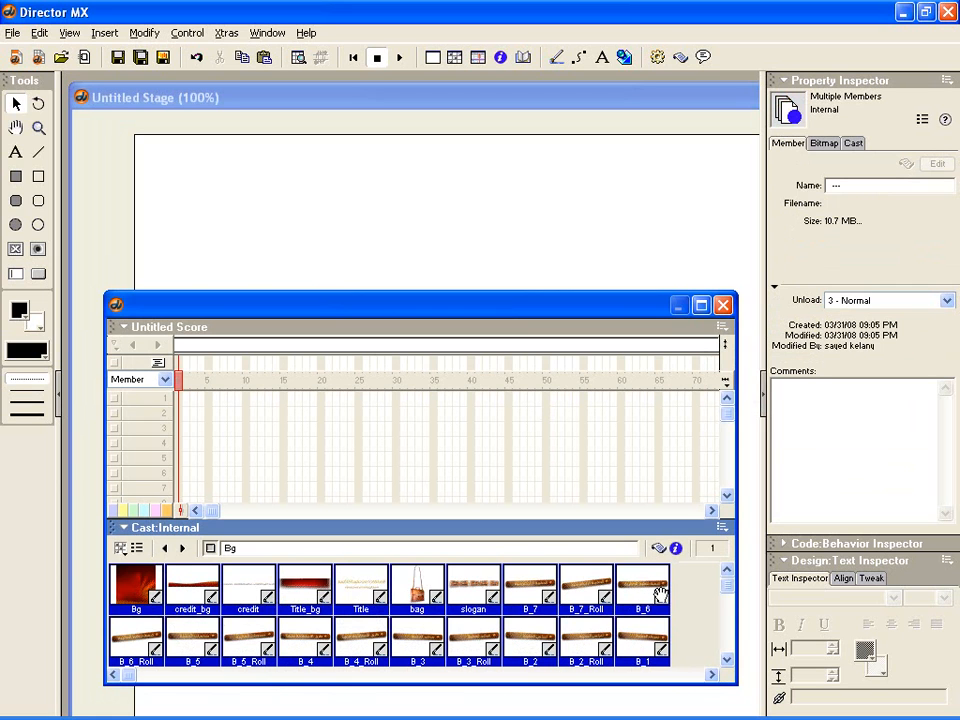
{"action": "scroll", "coordinate": [395, 597], "scroll_direction": "down", "scroll_amount": 2}
{"action": "scroll", "coordinate": [392, 594], "scroll_direction": "up", "scroll_amount": 1}
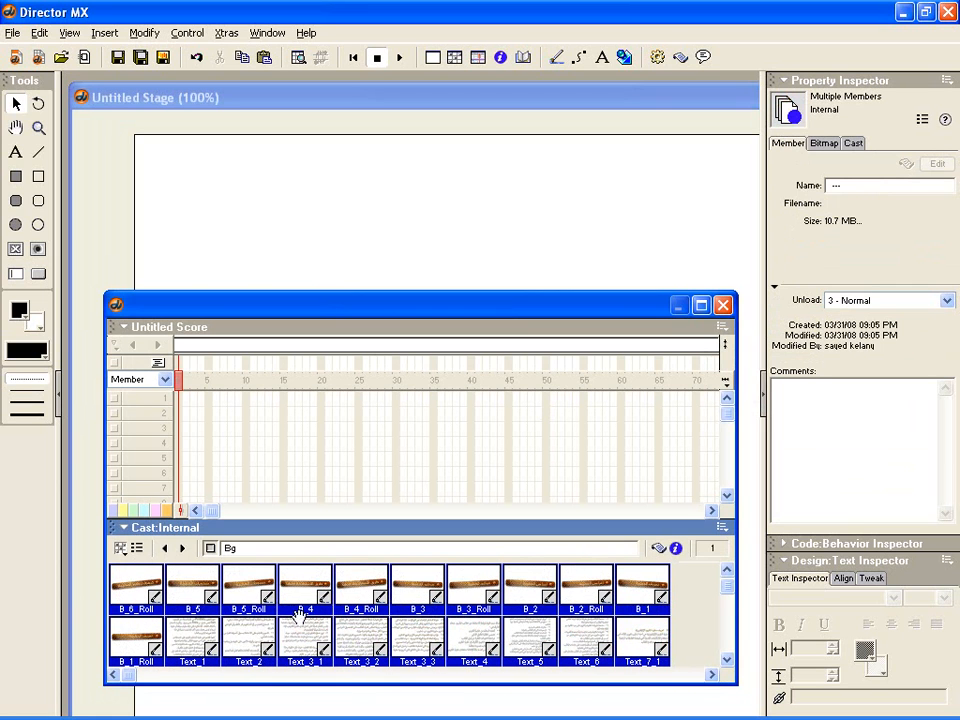
{"action": "left_click", "coordinate": [187, 634], "text": "ctrl"}
{"action": "left_click", "coordinate": [250, 637], "text": "ctrl"}
{"action": "left_click", "coordinate": [305, 640], "text": "ctrl"}
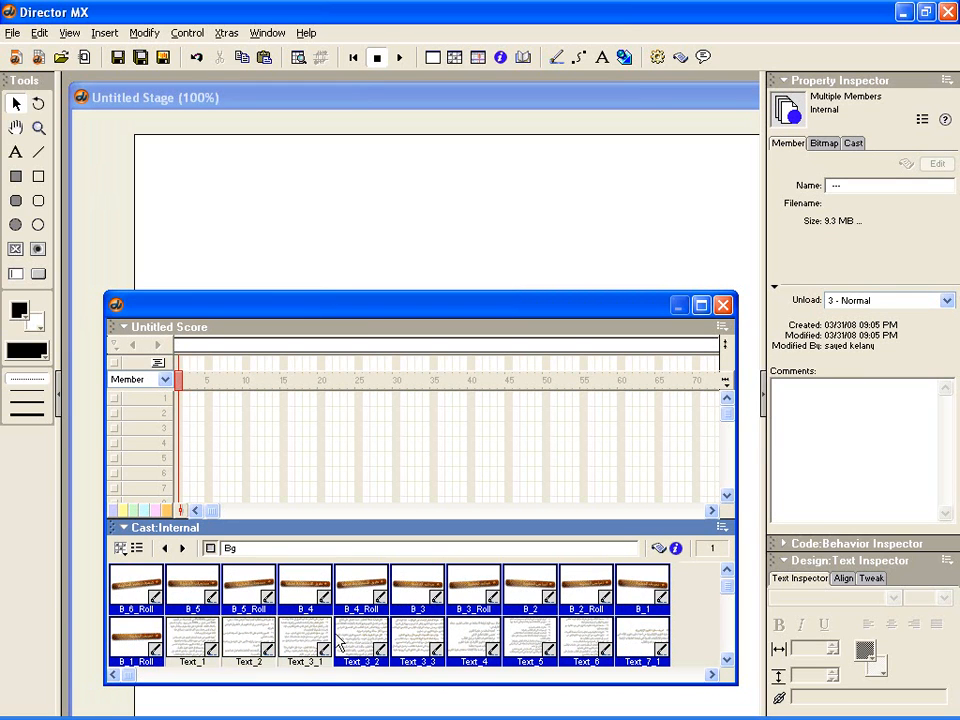
{"action": "left_click", "coordinate": [363, 634], "text": "ctrl"}
{"action": "left_click", "coordinate": [411, 632], "text": "ctrl"}
{"action": "left_click", "coordinate": [467, 633], "text": "ctrl"}
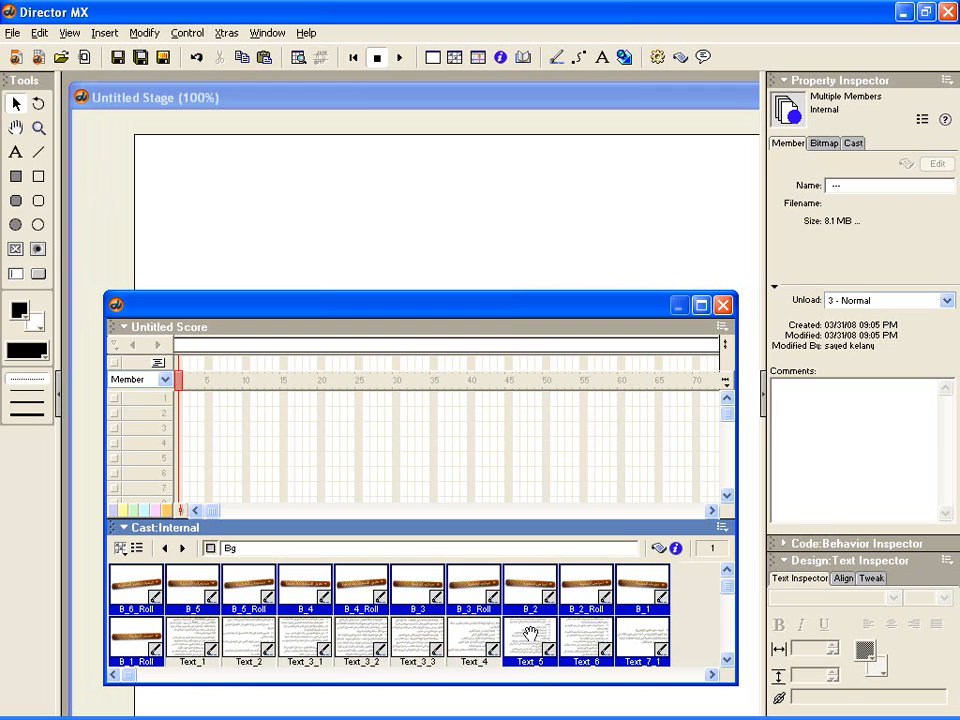
{"action": "left_click", "coordinate": [535, 632], "text": "ctrl"}
{"action": "left_click", "coordinate": [583, 630], "text": "ctrl"}
{"action": "left_click", "coordinate": [633, 637], "text": "ctrl"}
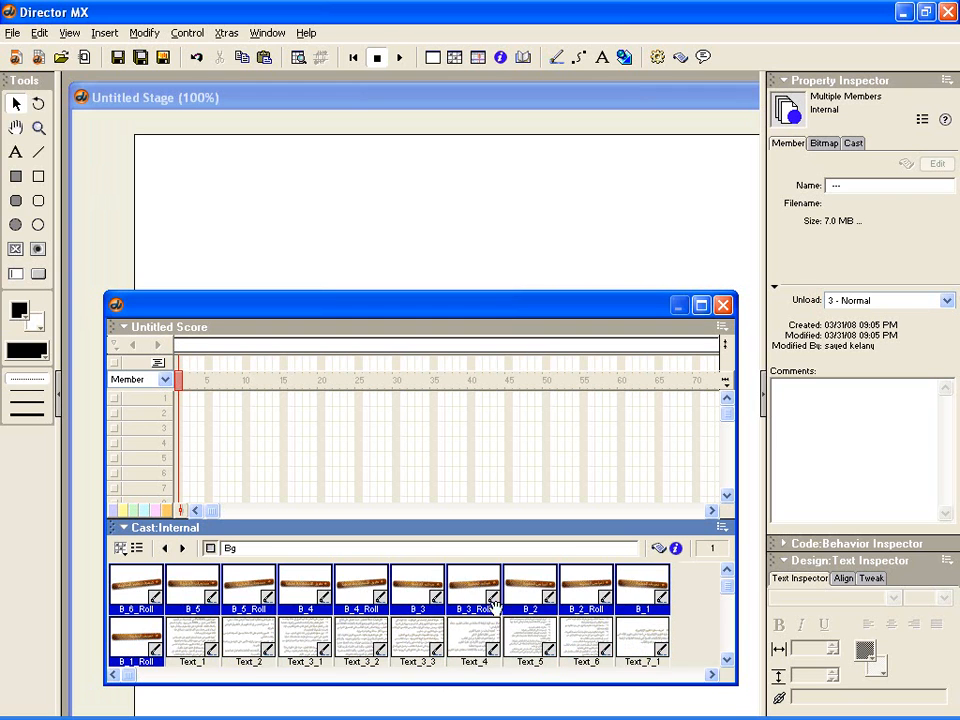
- Remove Text_7_2, Text_7_3, Text_7_4 and all Prev and next button members from the cast selection
{"action": "scroll", "coordinate": [505, 607], "scroll_direction": "down", "scroll_amount": 1}
{"action": "left_click", "coordinate": [143, 634], "text": "ctrl"}
{"action": "scroll", "coordinate": [272, 632], "scroll_direction": "down", "scroll_amount": 1}
{"action": "left_click", "coordinate": [200, 588], "text": "ctrl"}
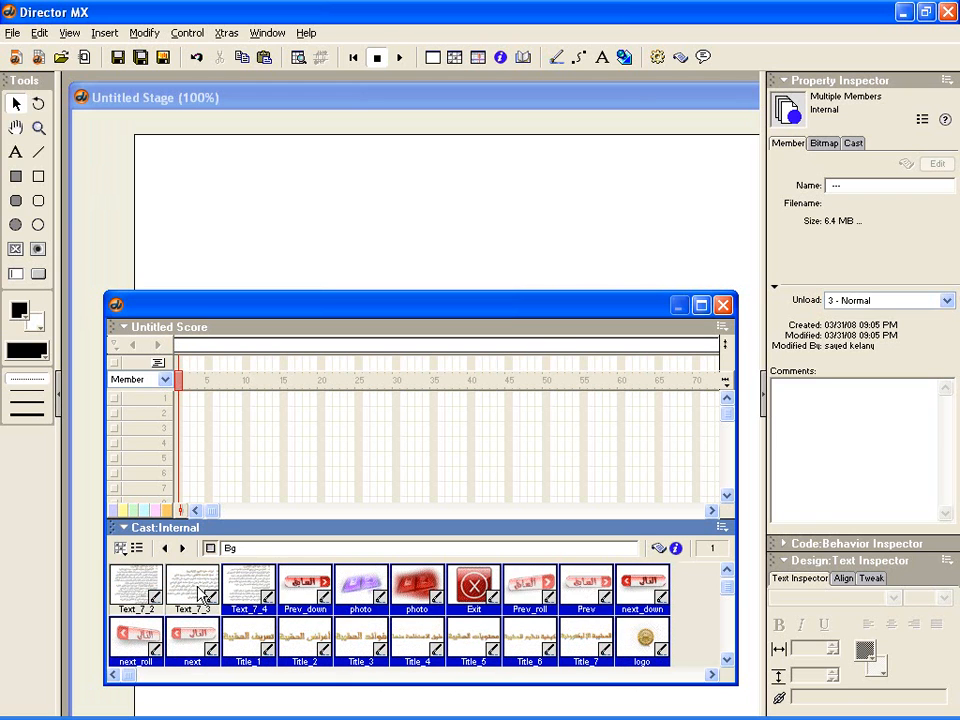
{"action": "left_click", "coordinate": [258, 584], "text": "ctrl"}
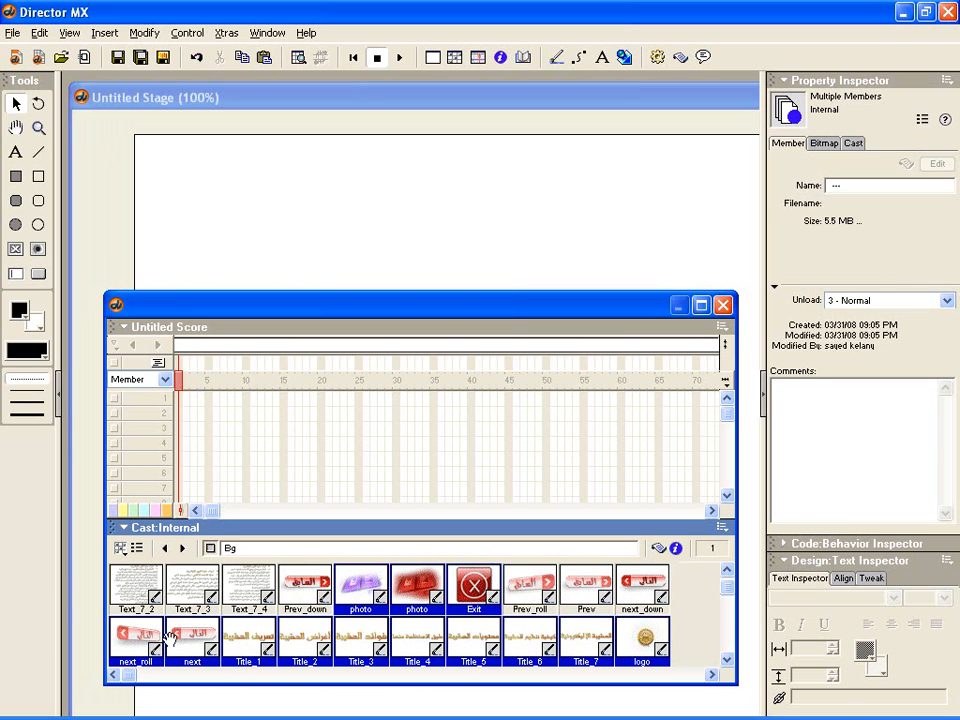
- Remove the title members Title_1 through Title_7 from the cast selection
{"action": "left_click", "coordinate": [248, 634], "text": "ctrl"}
{"action": "left_click", "coordinate": [295, 636], "text": "ctrl"}
{"action": "left_click", "coordinate": [350, 636], "text": "ctrl"}
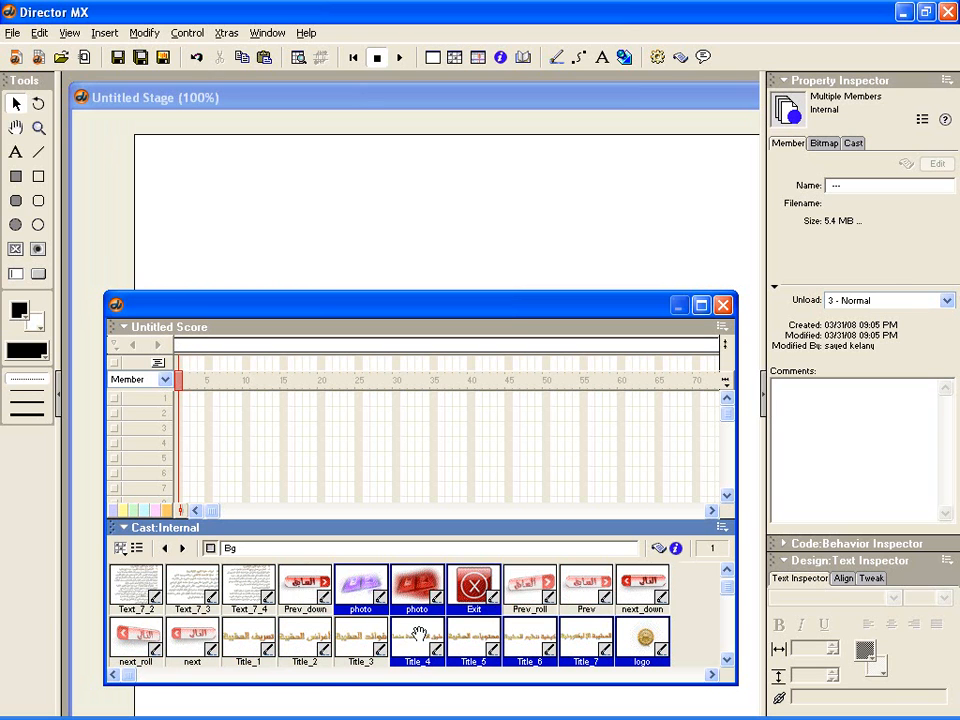
{"action": "left_click", "coordinate": [418, 636], "text": "ctrl"}
{"action": "left_click", "coordinate": [472, 636], "text": "ctrl"}
{"action": "left_click", "coordinate": [530, 636], "text": "ctrl"}
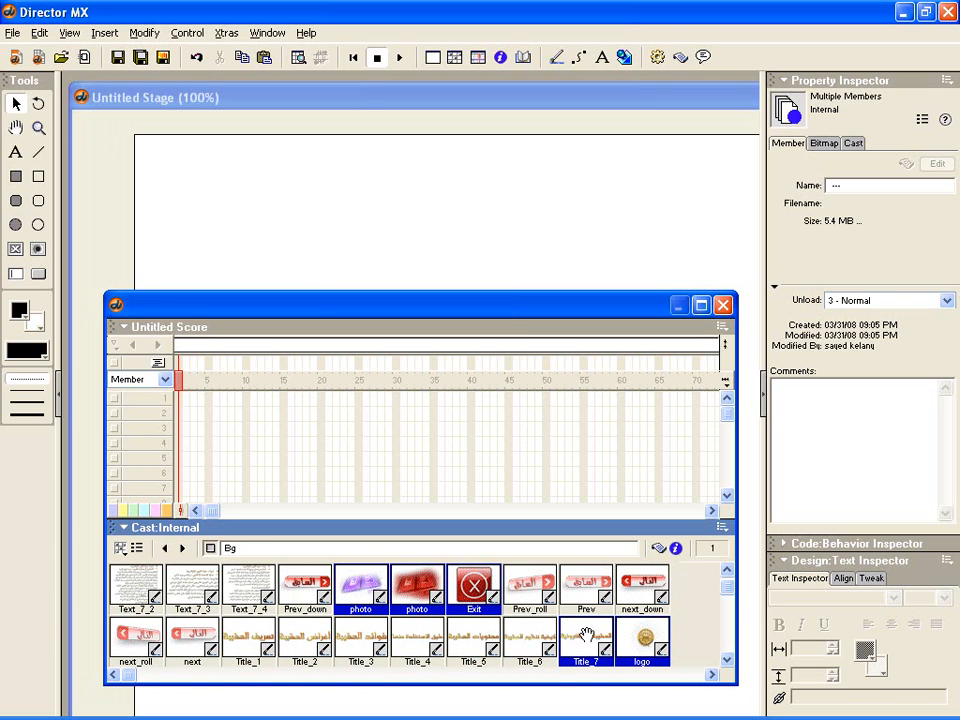
{"action": "left_click", "coordinate": [586, 637], "text": "ctrl"}
- Remove the rollover button members B_7_Roll through B_1_Roll from the cast selection, keeping B_7 through B_1 selected
{"action": "scroll", "coordinate": [582, 645], "scroll_direction": "down", "scroll_amount": 1}
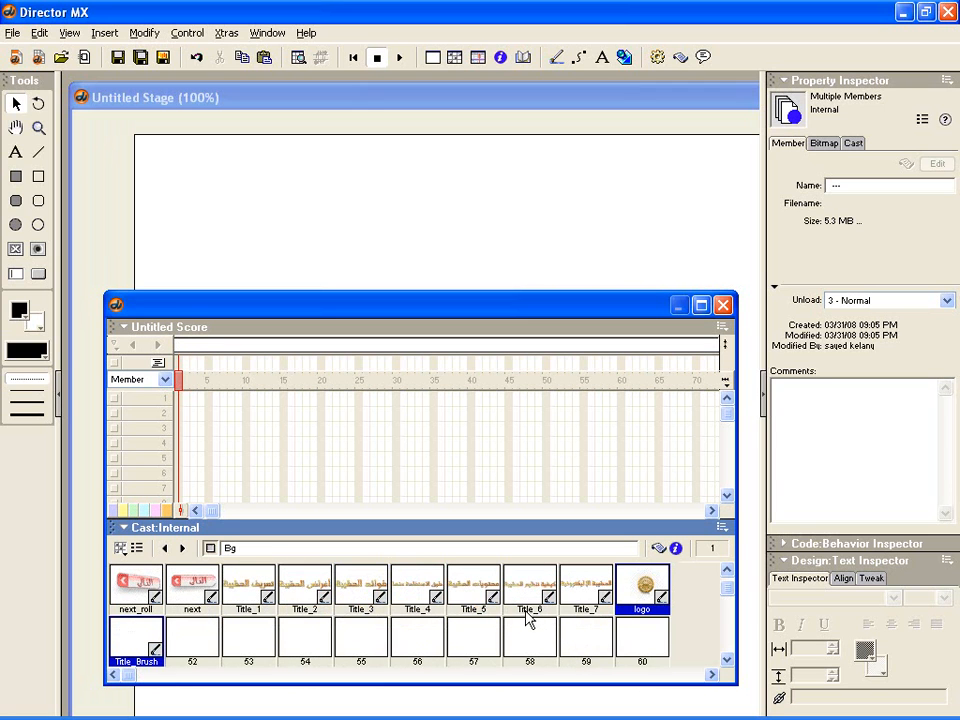
{"action": "scroll", "coordinate": [530, 618], "scroll_direction": "up", "scroll_amount": 2}
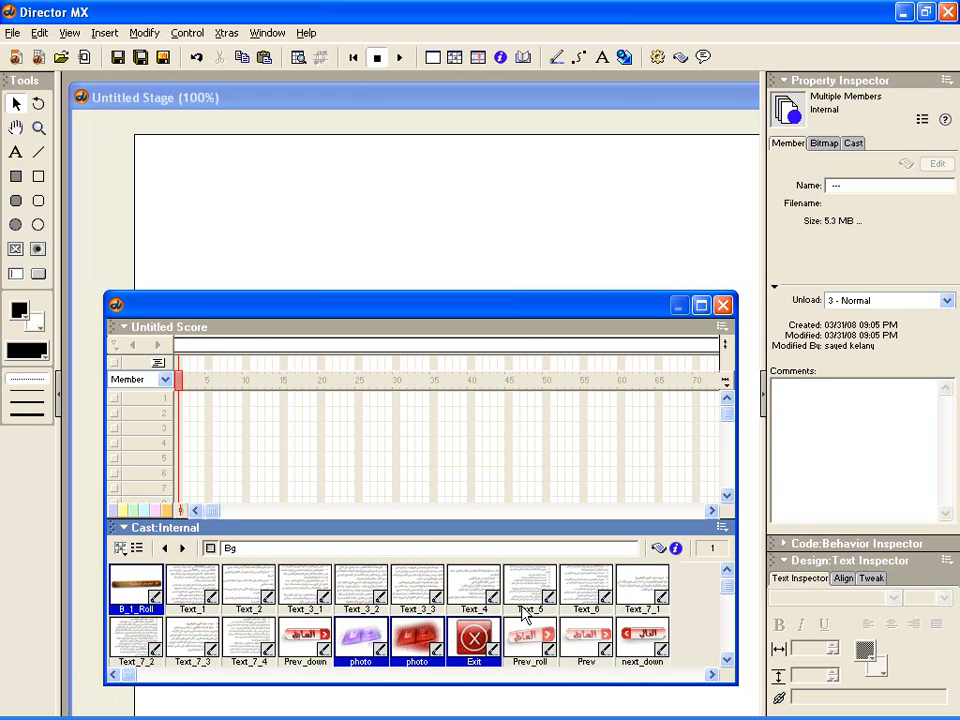
{"action": "scroll", "coordinate": [526, 612], "scroll_direction": "up", "scroll_amount": 2}
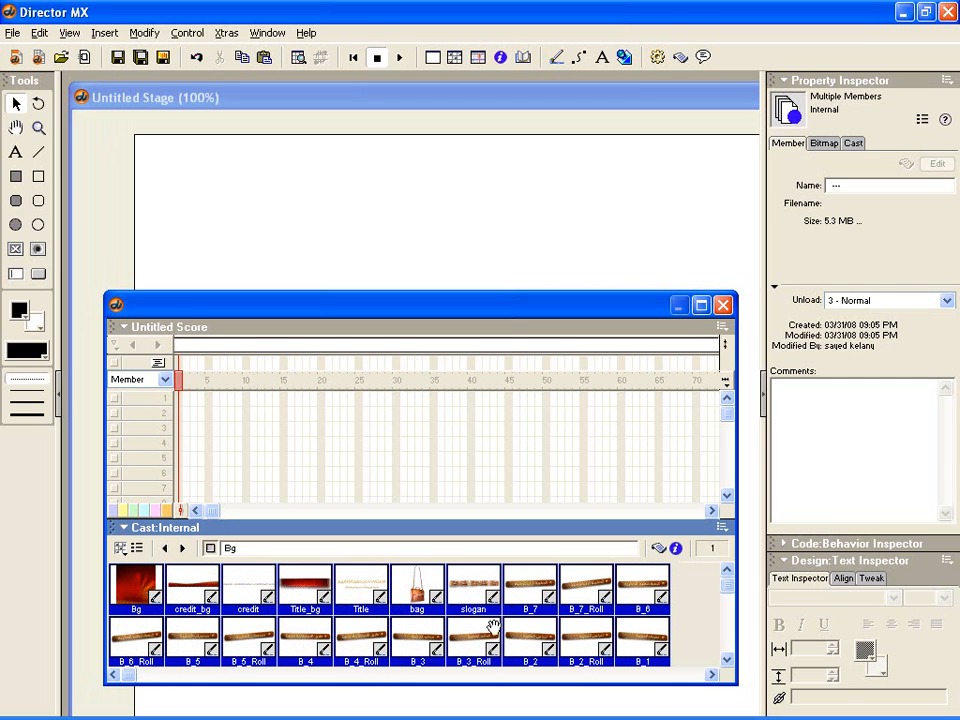
{"action": "left_click", "coordinate": [583, 587], "text": "ctrl"}
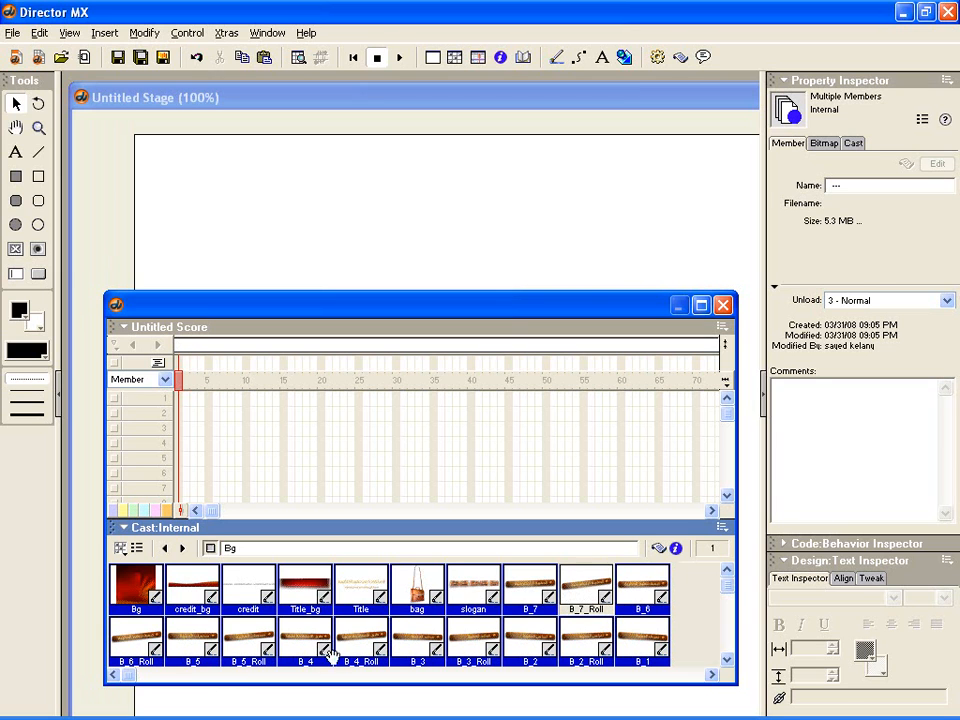
{"action": "left_click", "coordinate": [145, 645], "text": "ctrl"}
{"action": "left_click", "coordinate": [250, 640], "text": "ctrl"}
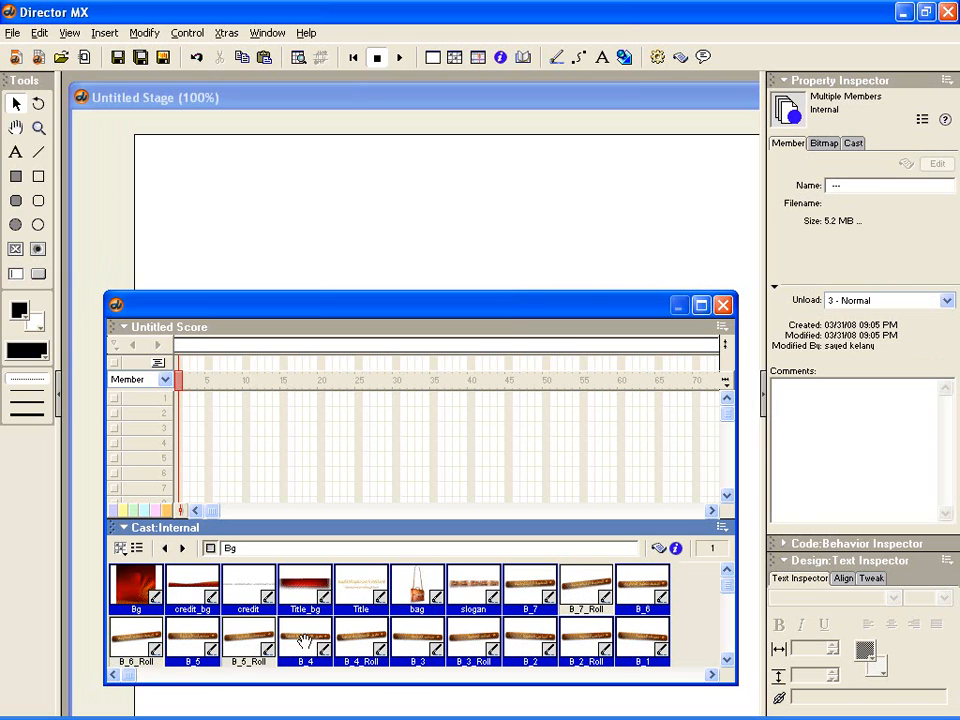
{"action": "left_click", "coordinate": [364, 640], "text": "ctrl"}
{"action": "left_click", "coordinate": [465, 640], "text": "ctrl"}
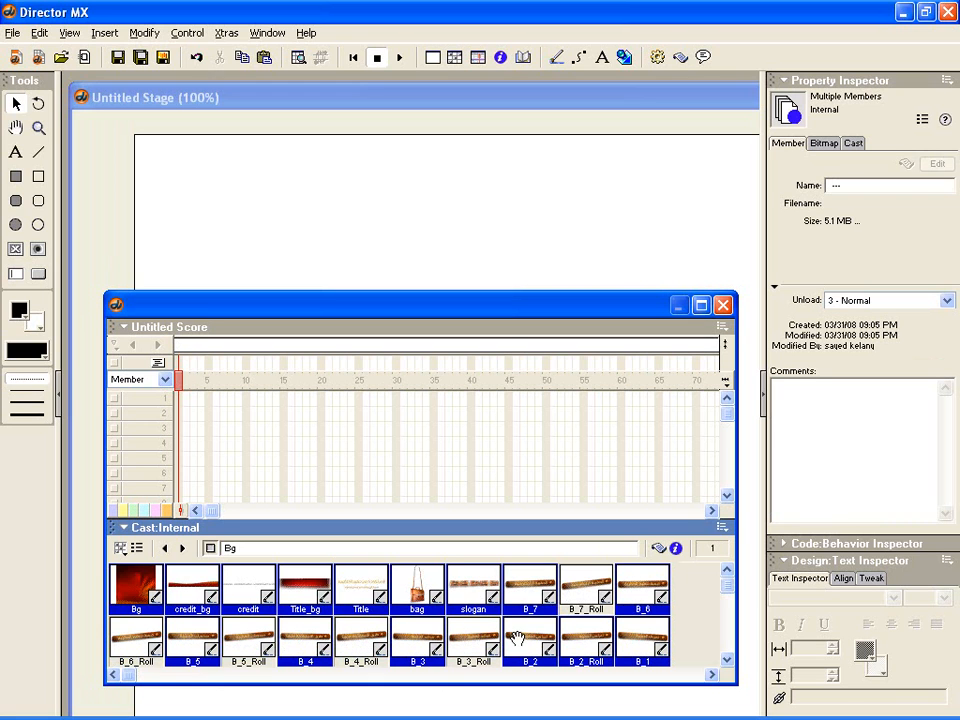
{"action": "left_click", "coordinate": [592, 636], "text": "ctrl"}
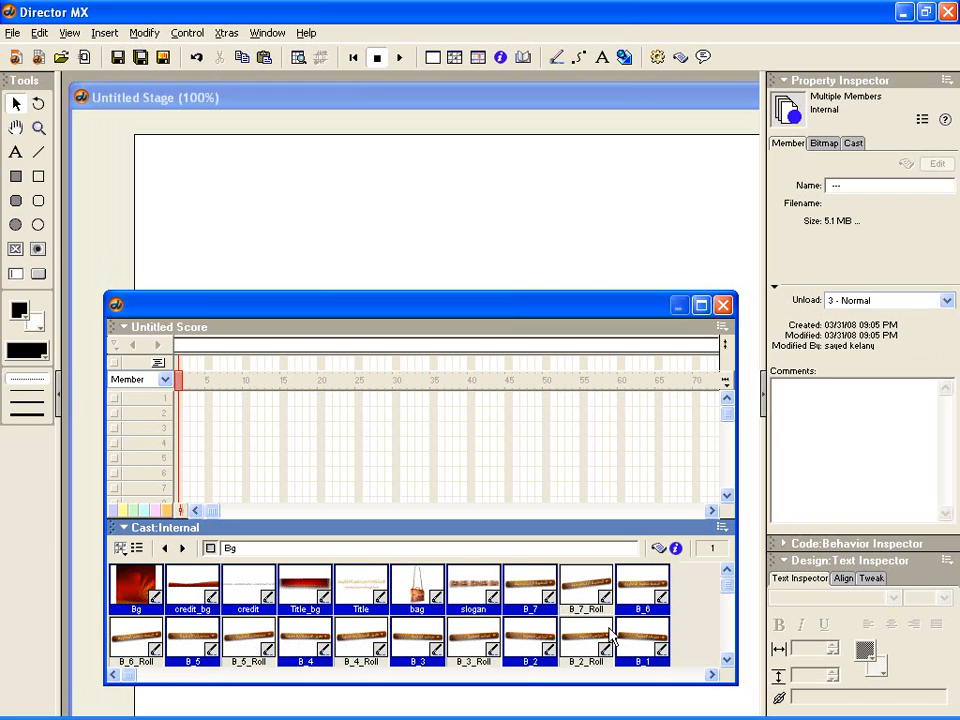
{"action": "scroll", "coordinate": [612, 634], "scroll_direction": "down", "scroll_amount": 1}
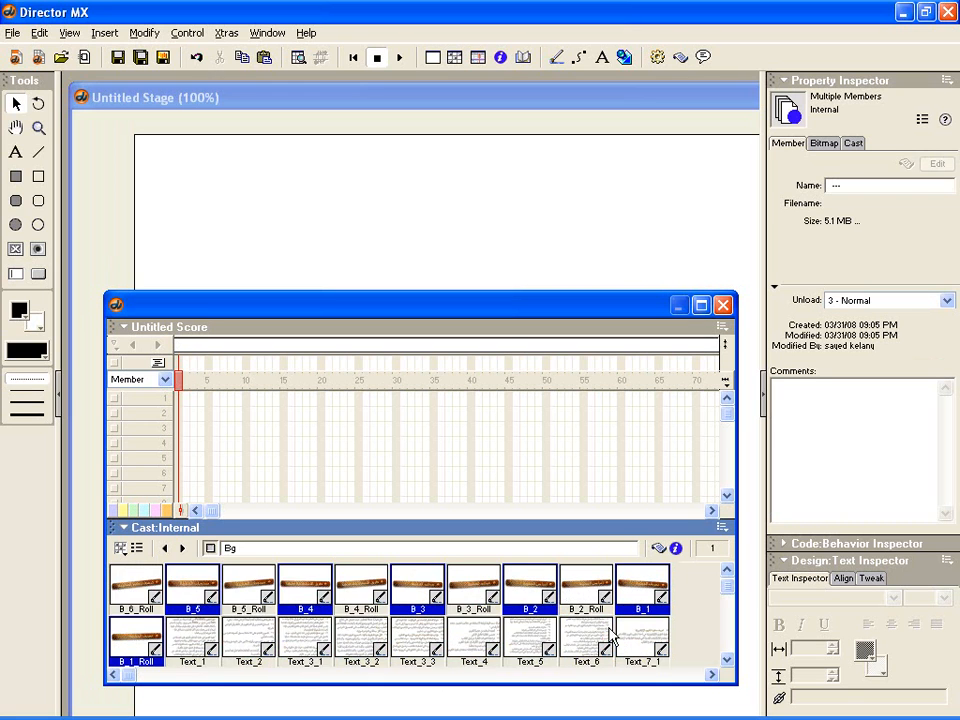
{"action": "left_click", "coordinate": [138, 640], "text": "ctrl"}
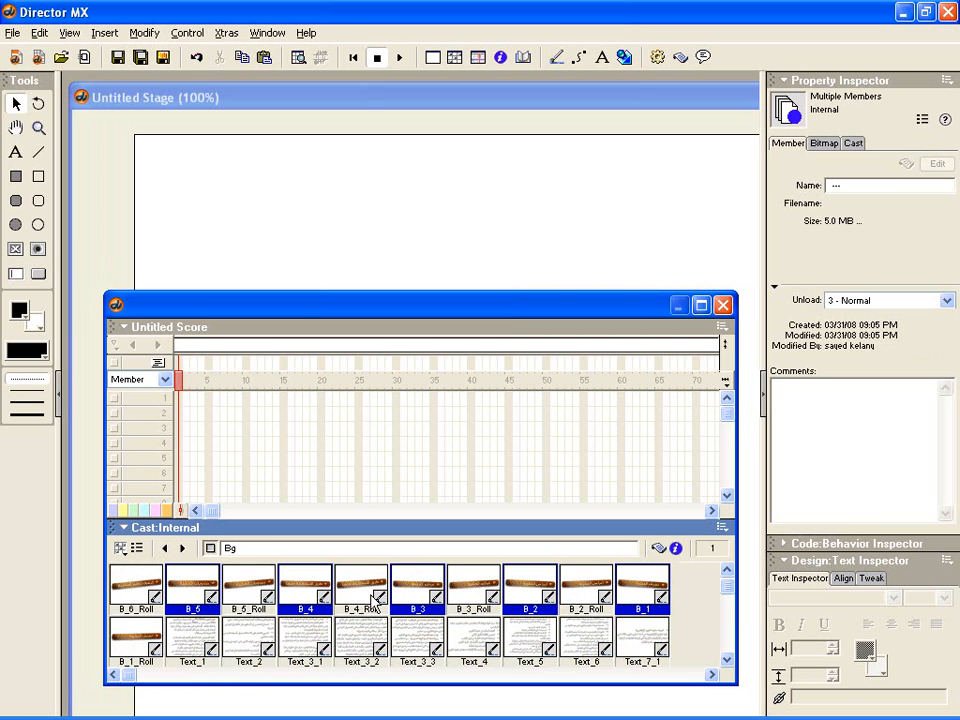
- Place all selected cast members in the Score from channel 1, frame 1, and bring the Stage to the front
{"action": "scroll", "coordinate": [300, 605], "scroll_direction": "up", "scroll_amount": 1}
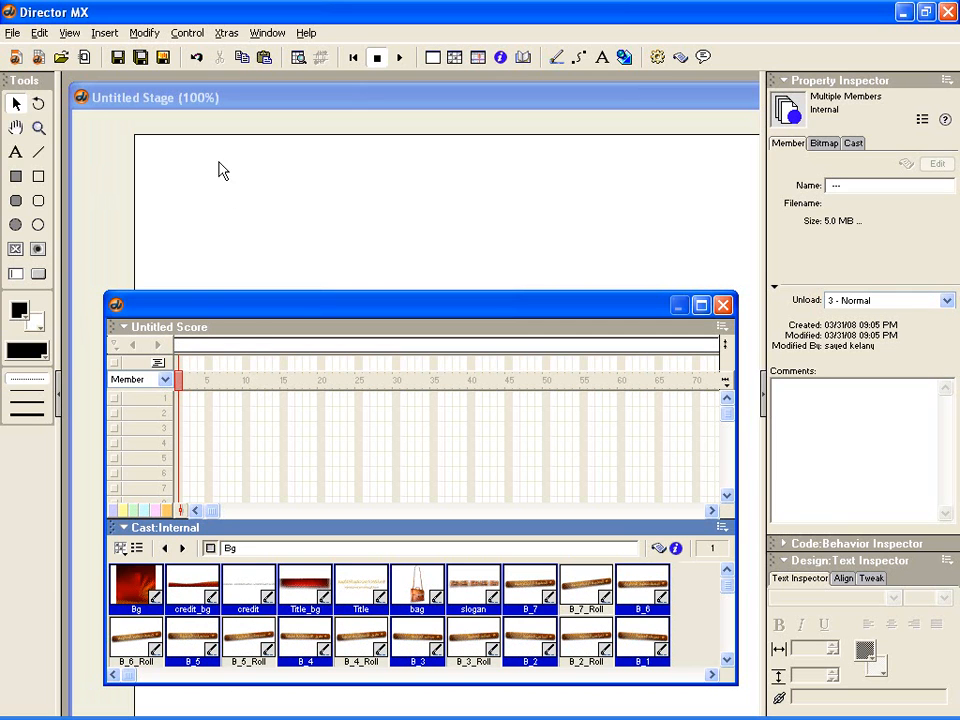
{"action": "left_click_drag", "start_coordinate": [191, 311], "coordinate": [207, 321]}
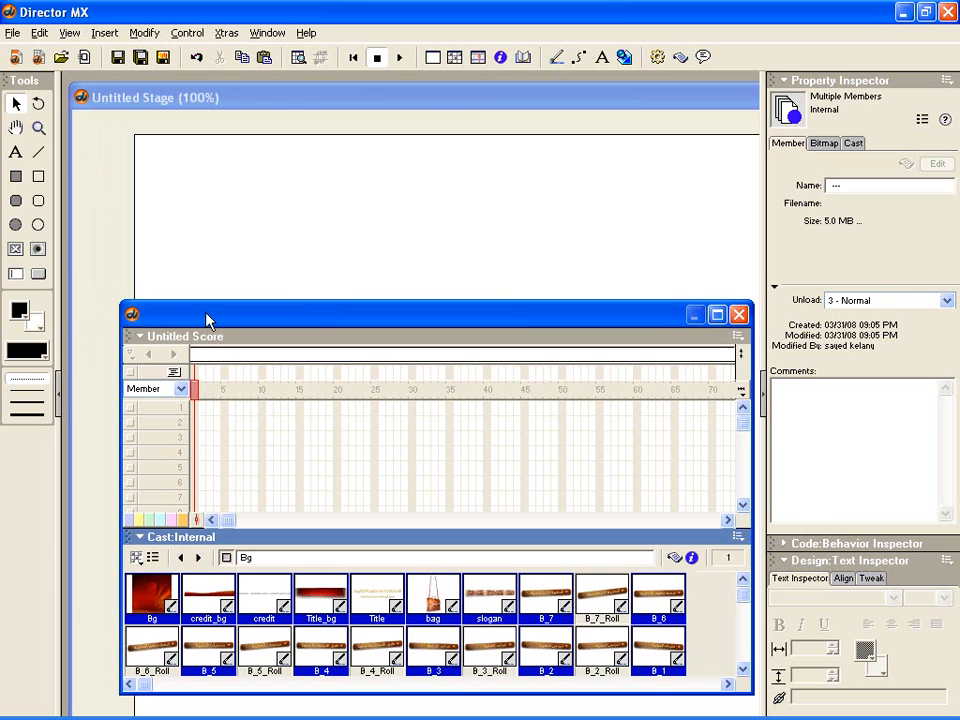
{"action": "left_click_drag", "start_coordinate": [150, 595], "coordinate": [194, 412]}
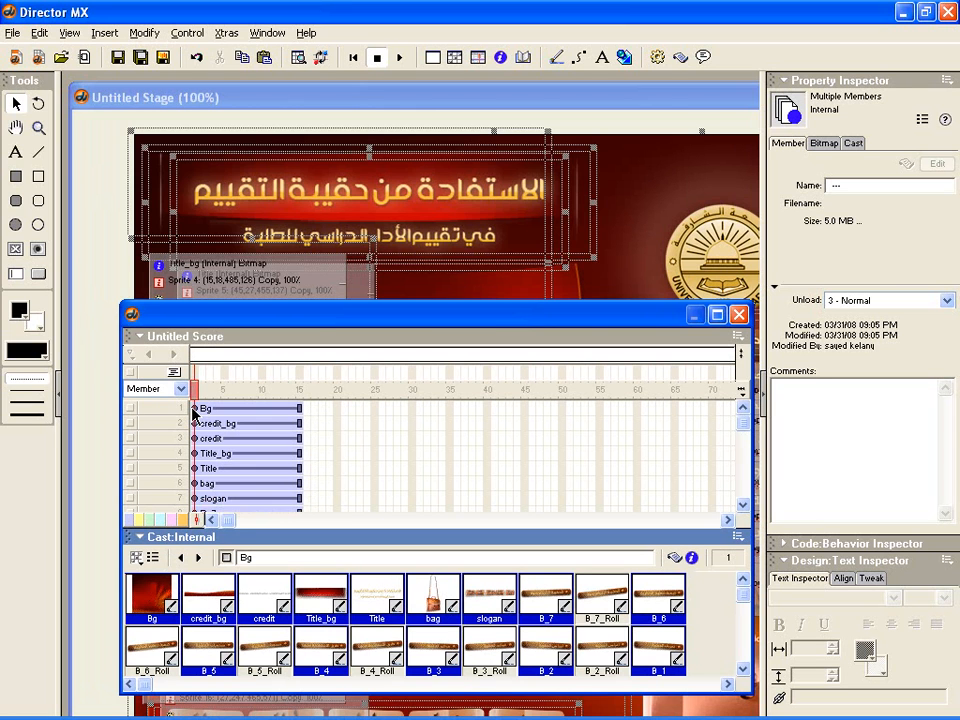
{"action": "left_click", "coordinate": [258, 98]}
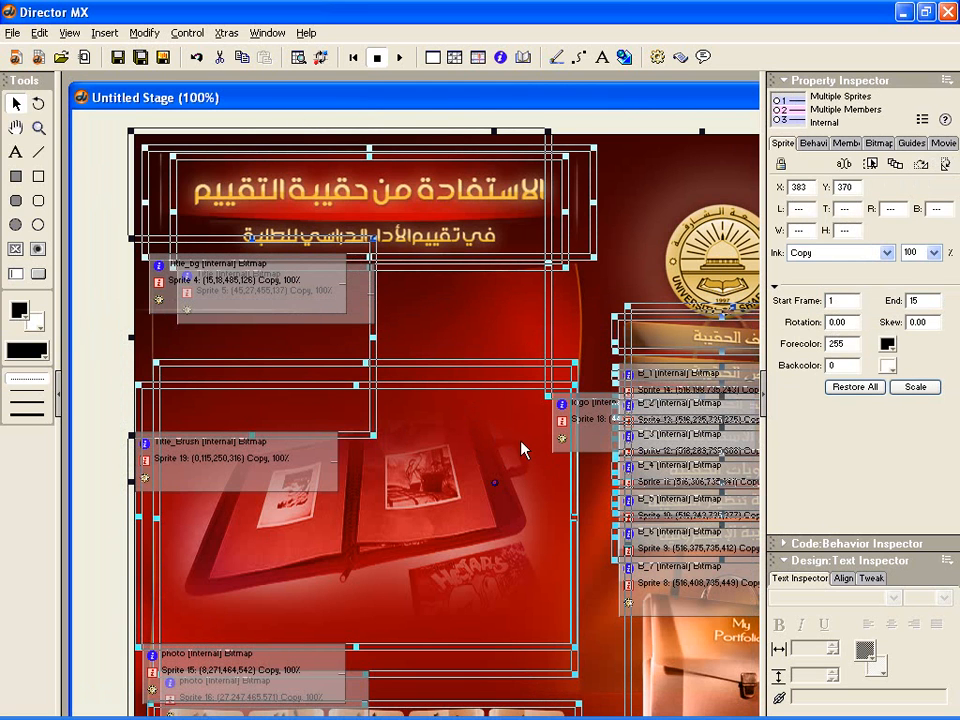
- Bring the Score and Cast window back over the Stage and review the default span duration in the Sprite Preferences
{"action": "key", "text": "ctrl+3"}
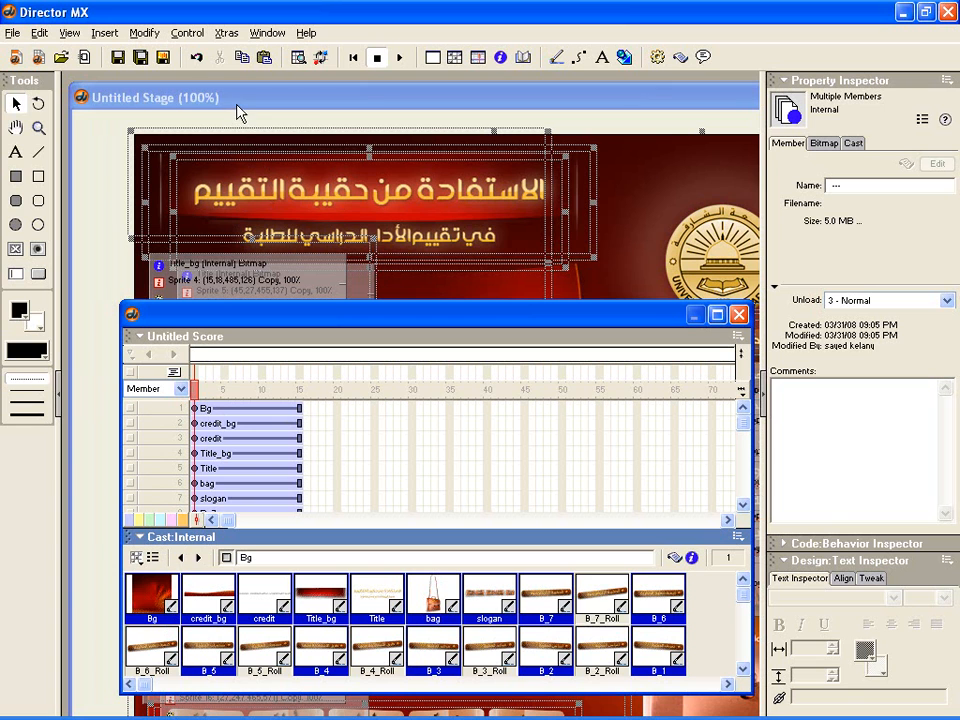
{"action": "left_click_drag", "start_coordinate": [258, 322], "coordinate": [270, 395]}
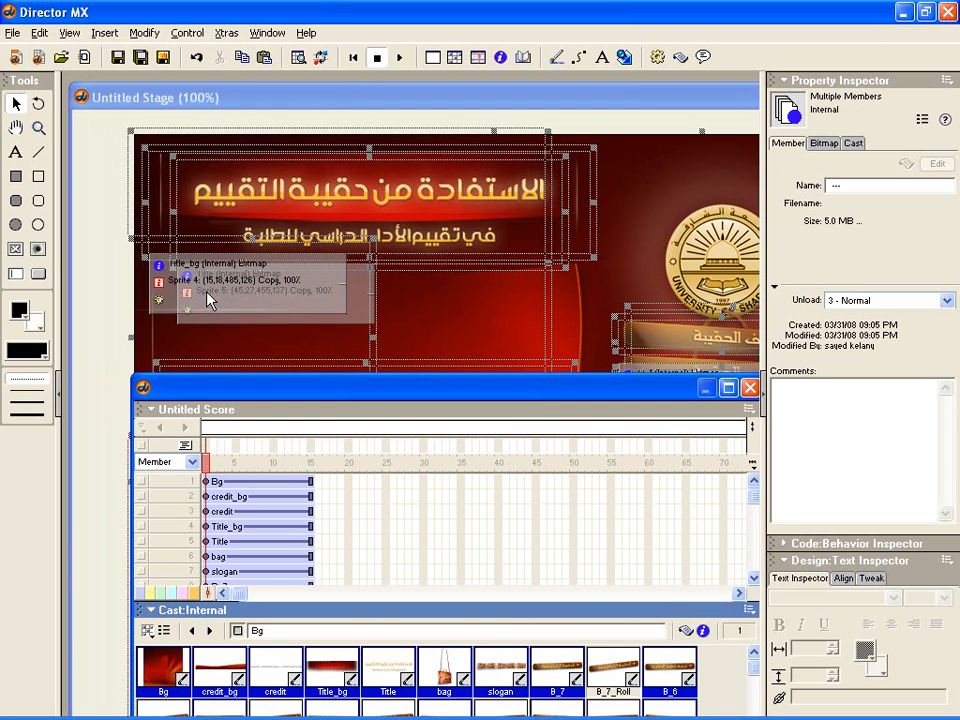
{"action": "left_click_drag", "start_coordinate": [197, 398], "coordinate": [185, 277]}
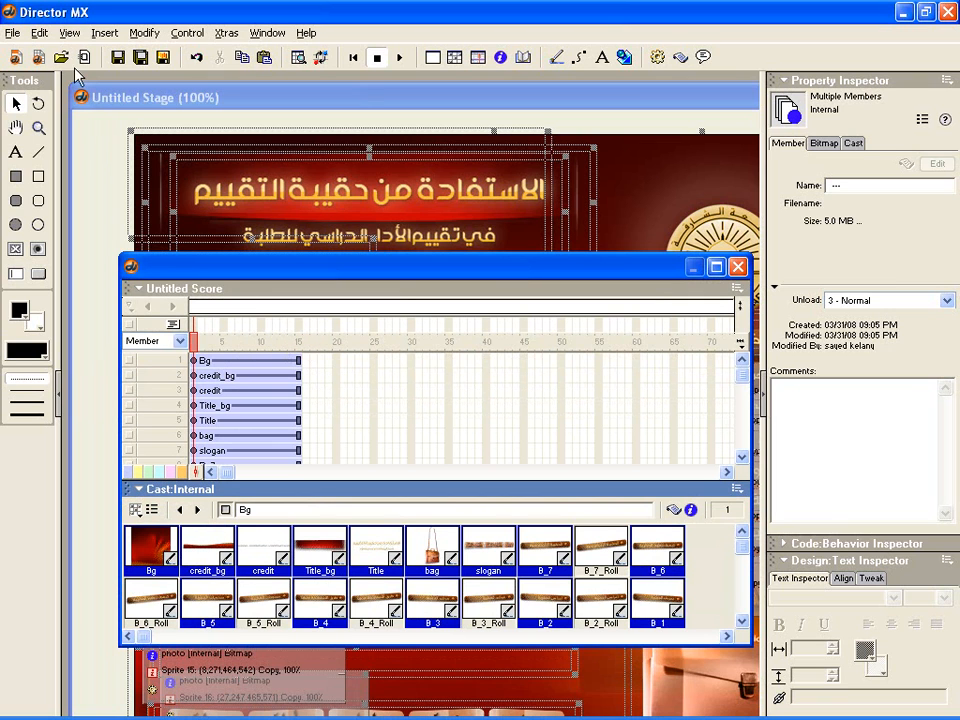
{"action": "left_click", "coordinate": [41, 34]}
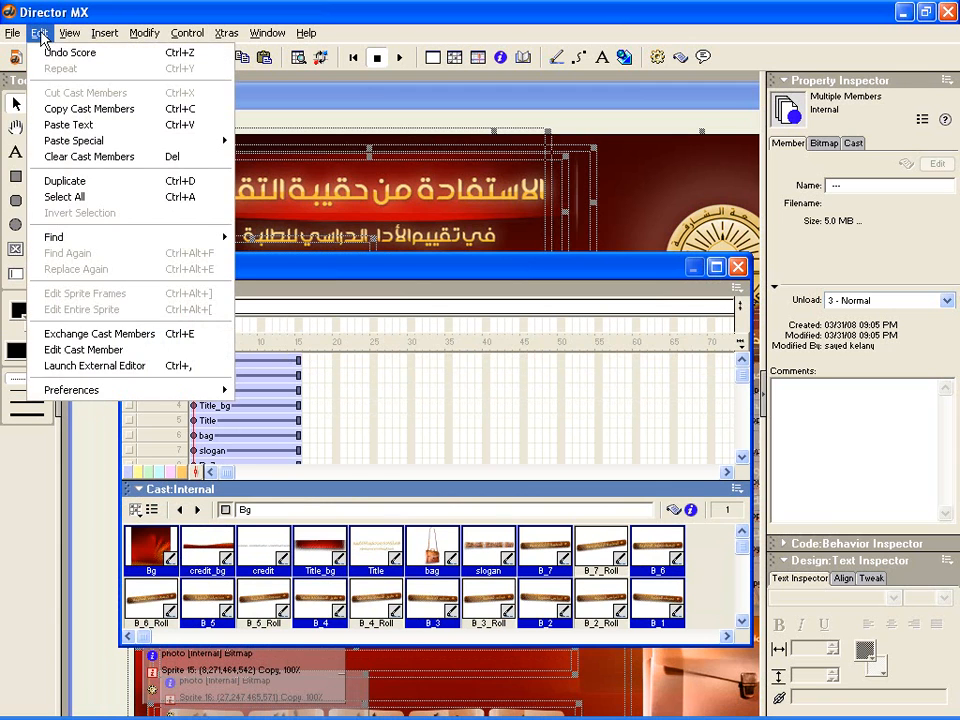
{"action": "mouse_move", "coordinate": [85, 398]}
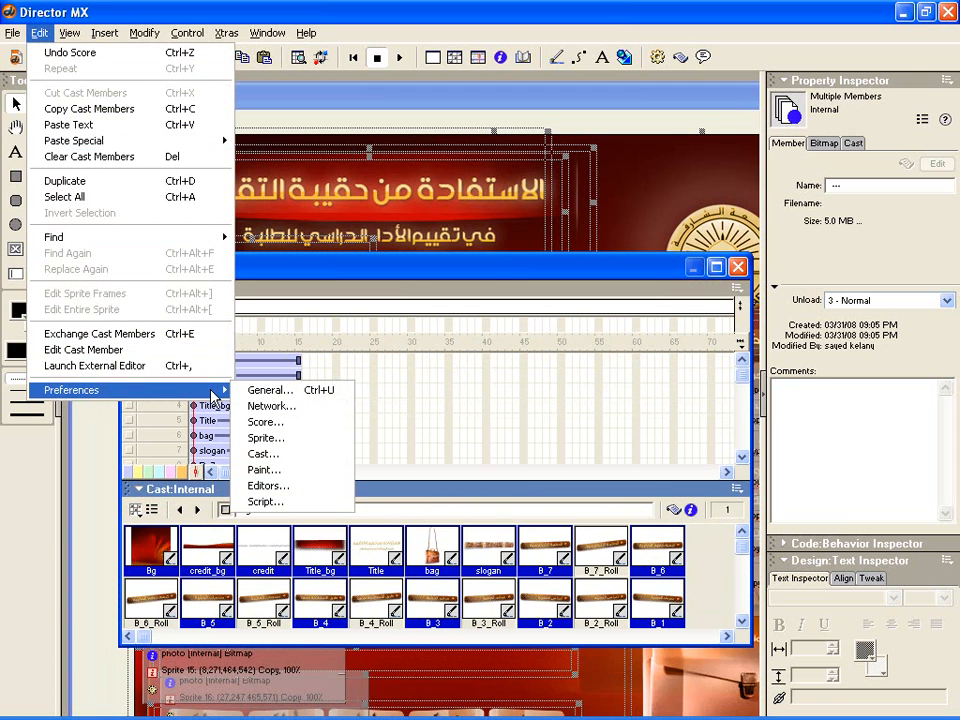
{"action": "left_click", "coordinate": [264, 438]}
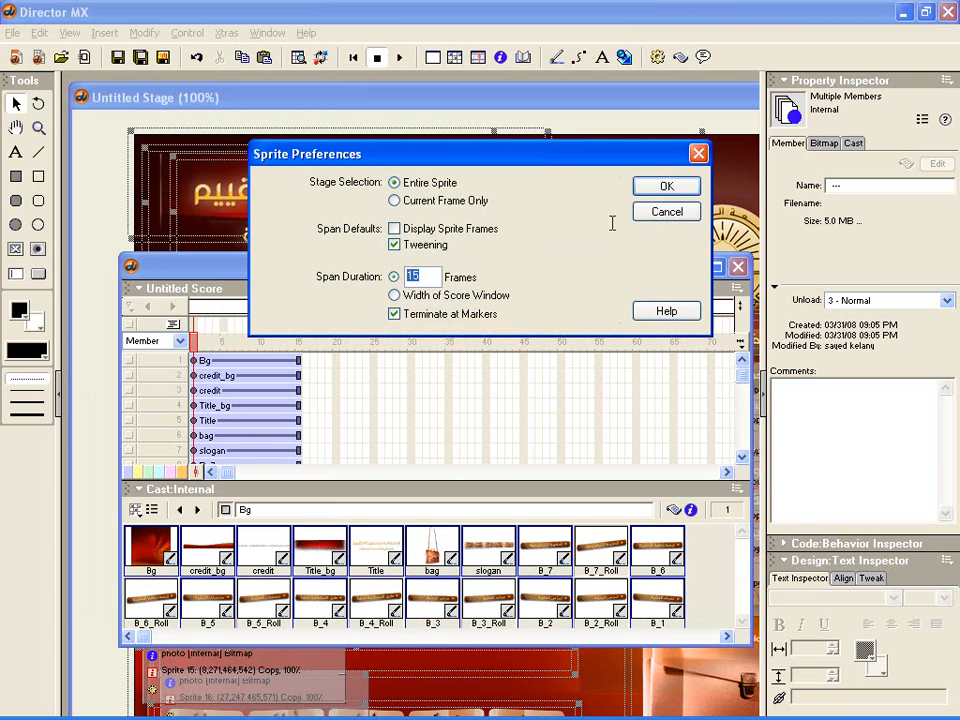
{"action": "left_click", "coordinate": [664, 222]}
- Move the Score and Cast window lower and bring the Stage forward to view the placed sprites
{"action": "left_click_drag", "start_coordinate": [406, 264], "coordinate": [391, 334]}
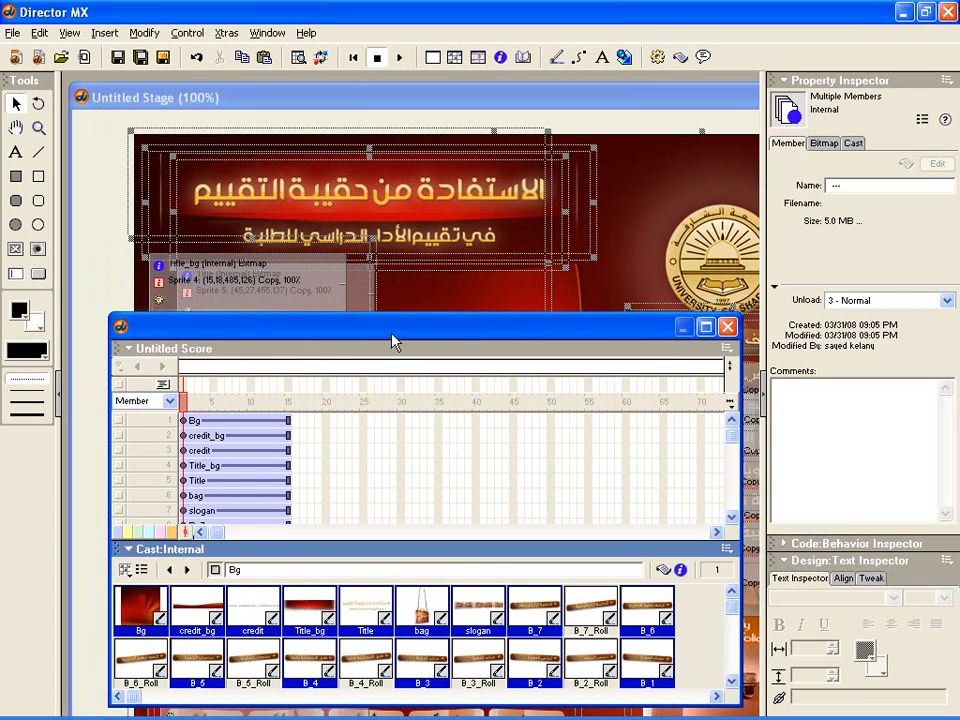
{"action": "left_click", "coordinate": [233, 97]}
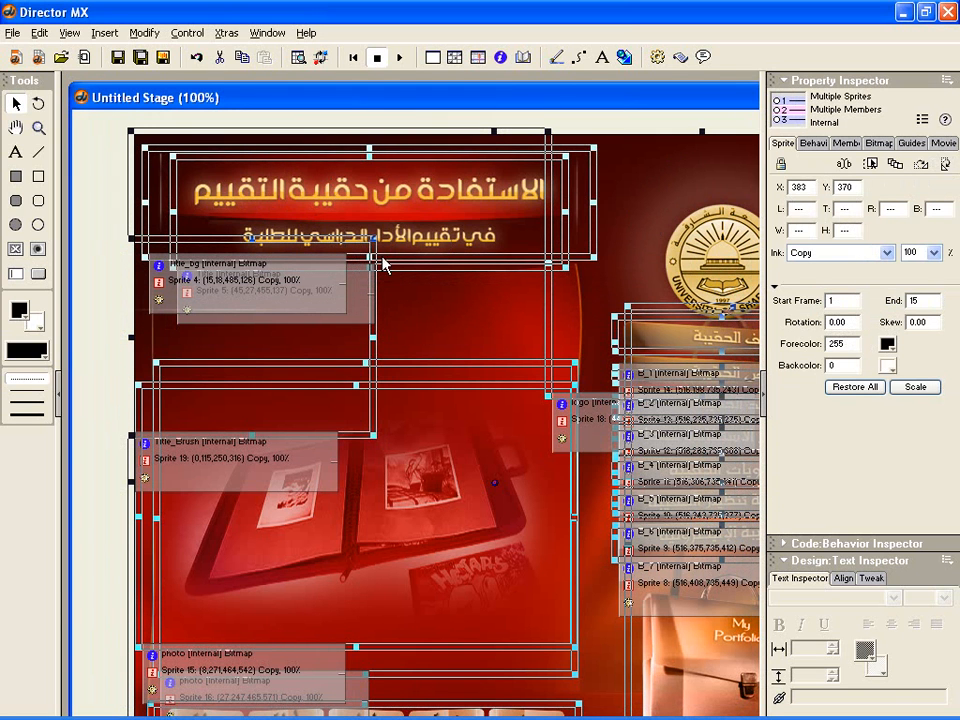